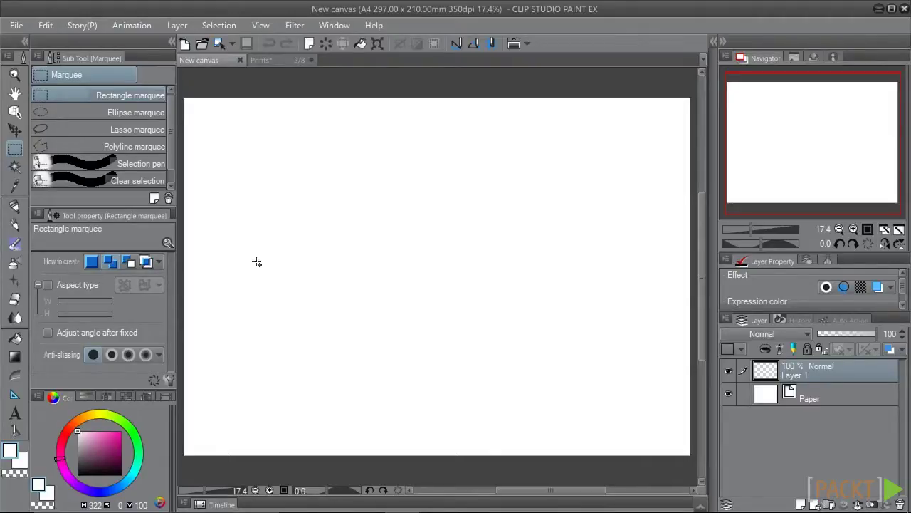
- Select the Darker pencil sub tool of the Pencil tool at size 10
click(15, 225)
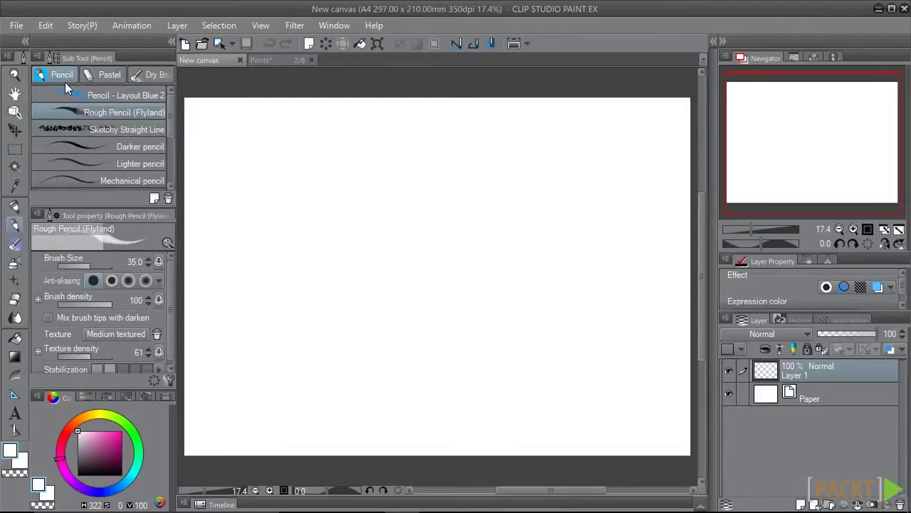
click(86, 178)
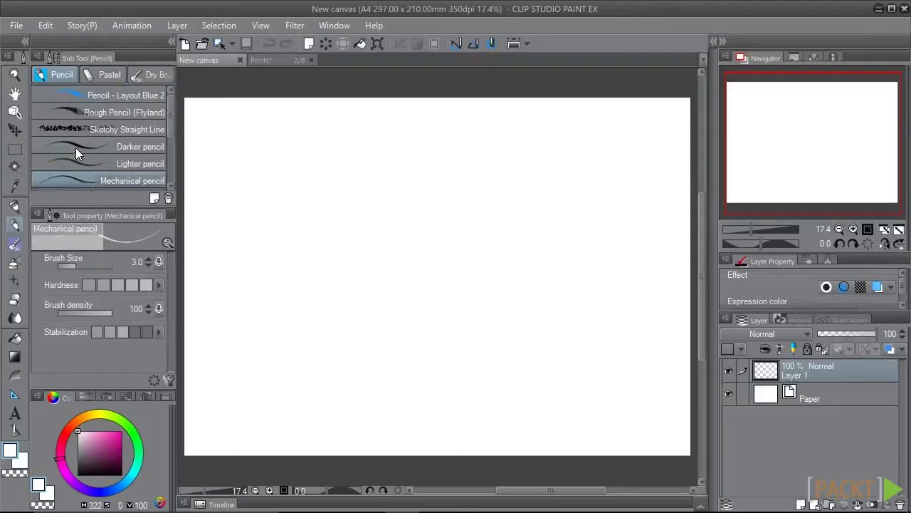
click(75, 149)
click(208, 289)
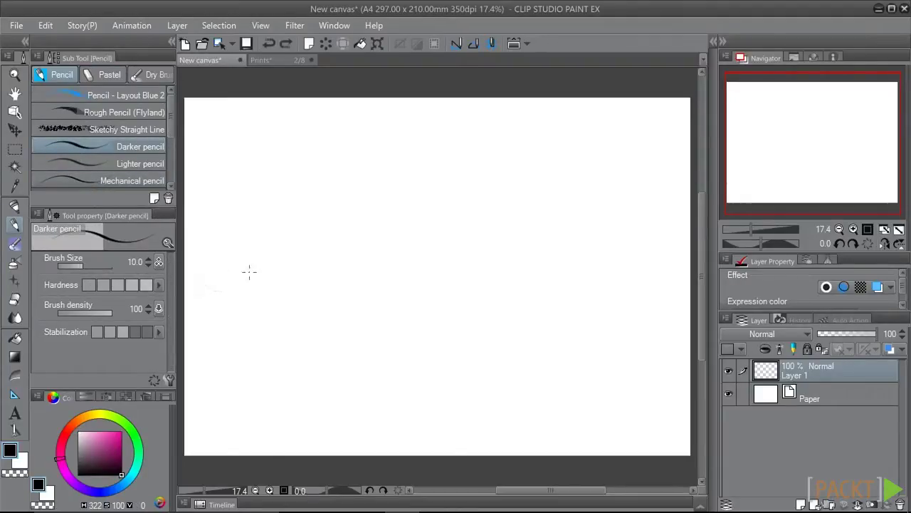
- Sketch the horizon line across the page and two road edges converging on it
drag(185, 274, 337, 282)
drag(259, 268, 541, 289)
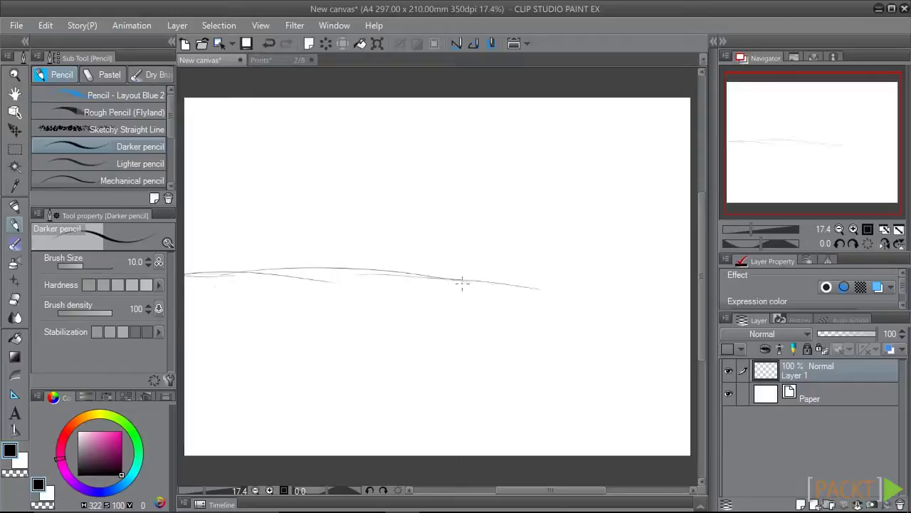
drag(462, 282, 570, 295)
drag(505, 280, 688, 291)
mouse_move(442, 281)
mouse_down()
mouse_move(493, 429)
mouse_move(404, 387)
mouse_up()
mouse_move(432, 290)
mouse_down()
mouse_move(386, 447)
mouse_move(505, 450)
mouse_up()
- Sketch the building side lines to the right of the road
drag(507, 226, 503, 383)
drag(515, 214, 650, 310)
drag(506, 383, 558, 454)
drag(567, 245, 682, 323)
drag(518, 213, 651, 235)
mouse_move(464, 318)
mouse_down()
mouse_move(462, 228)
mouse_move(498, 261)
mouse_up()
drag(502, 287, 501, 317)
drag(470, 322, 500, 366)
- Add a long vertical building edge near the centre and building sides left of the road
drag(371, 321, 372, 439)
drag(368, 276, 369, 441)
mouse_move(285, 393)
mouse_down()
mouse_move(365, 301)
mouse_move(239, 306)
mouse_up()
drag(233, 316, 195, 342)
mouse_move(204, 389)
mouse_down()
mouse_move(274, 390)
mouse_move(288, 451)
mouse_up()
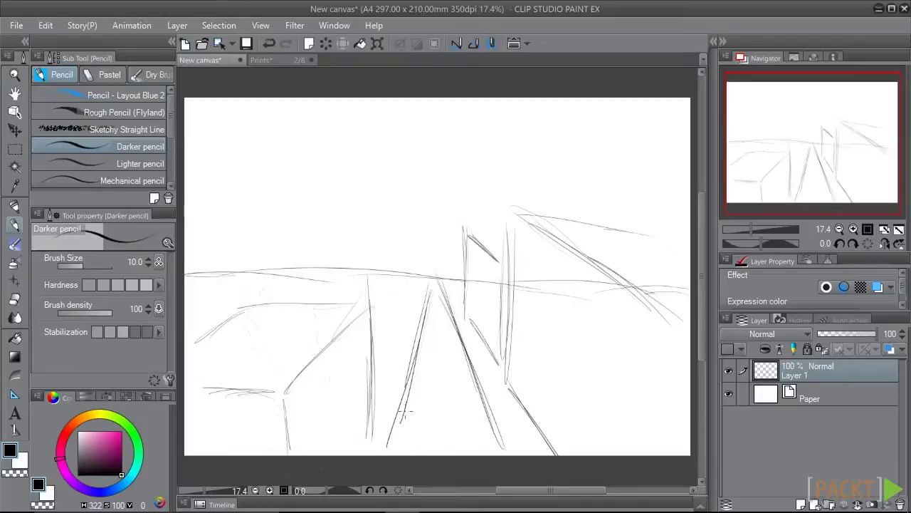
- Create a 1 point perspective ruler with Create new layer ticked via Layer > Ruler - Frame
click(177, 26)
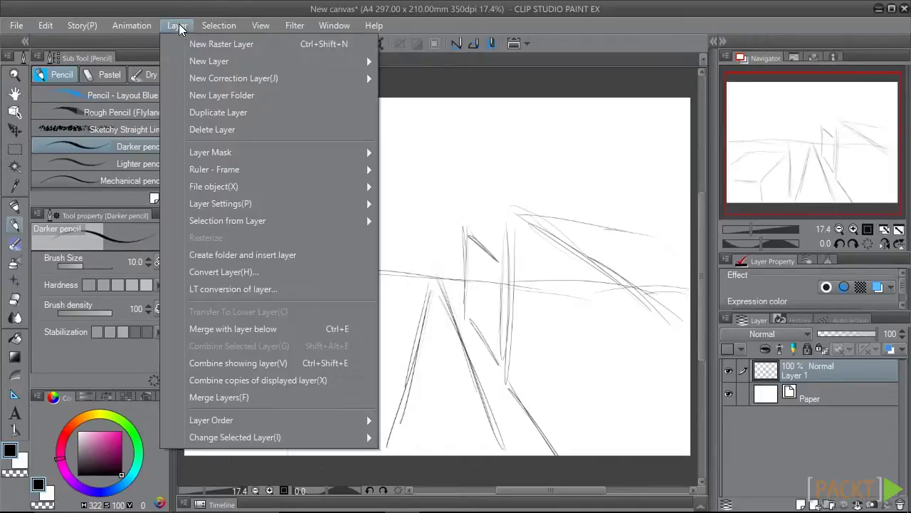
mouse_move(200, 171)
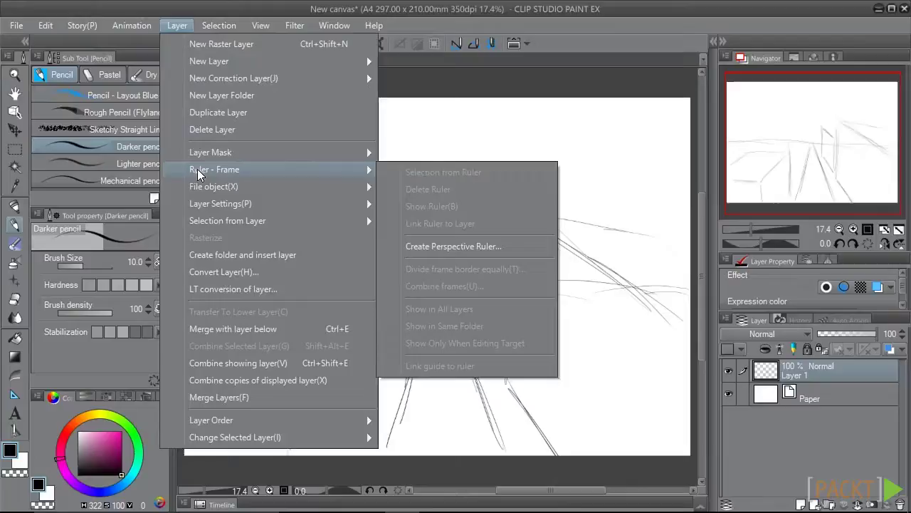
click(414, 246)
drag(580, 336, 285, 140)
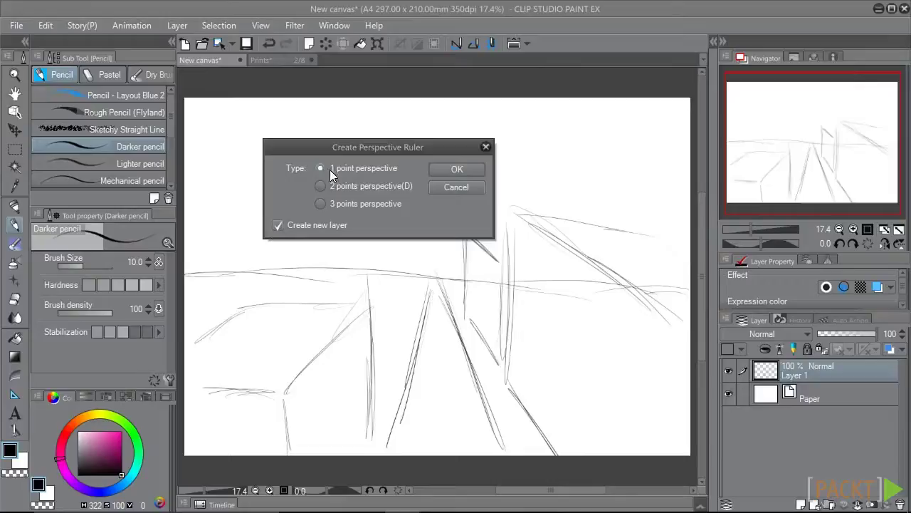
click(436, 169)
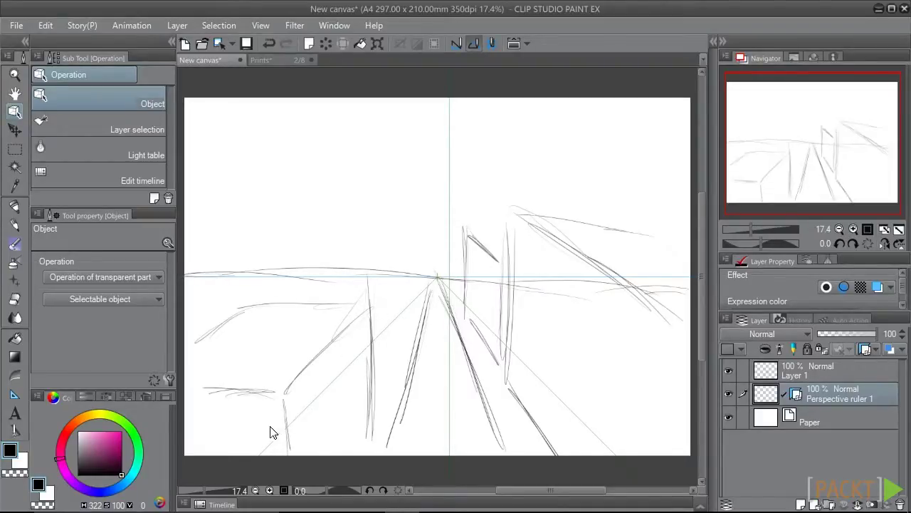
- Select the perspective ruler and drag its vanishing point up and left toward the road's convergence
click(437, 280)
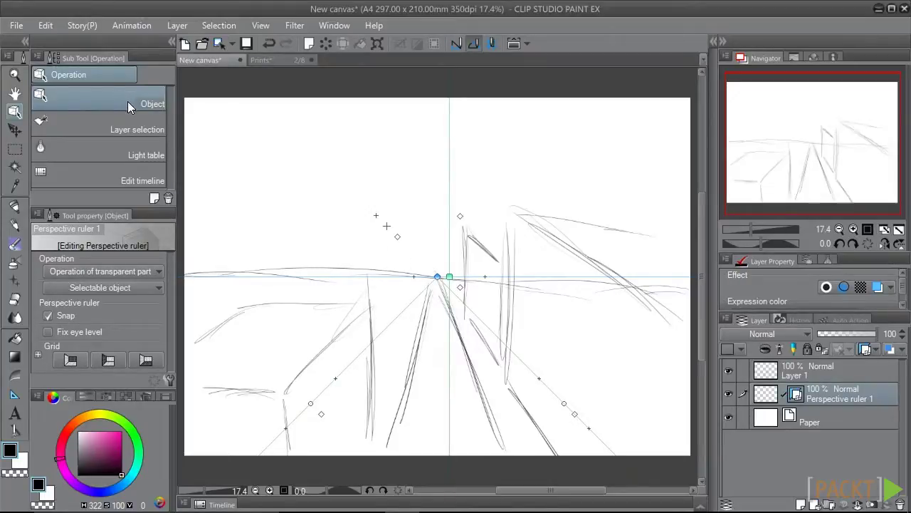
click(414, 300)
click(411, 283)
click(449, 277)
drag(447, 282, 410, 283)
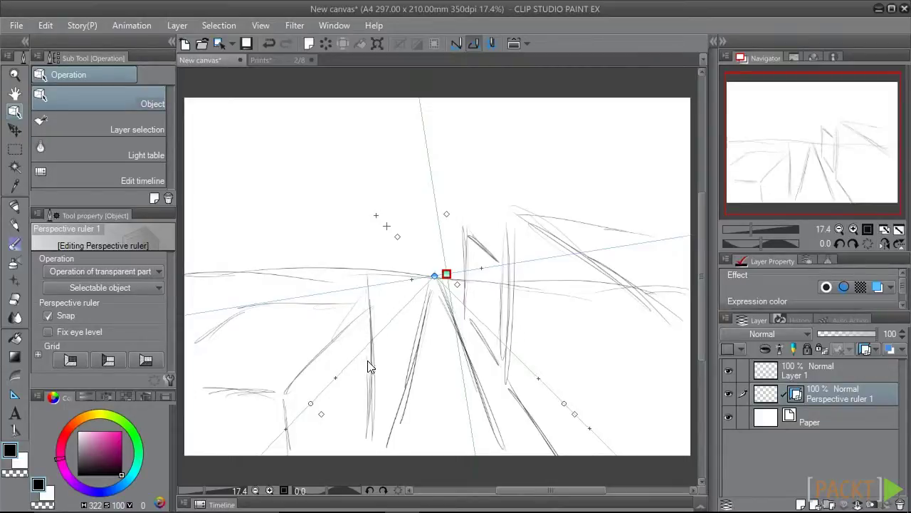
- Apply Horizontalize eye level from the perspective ruler's right-click menu
right_click(370, 289)
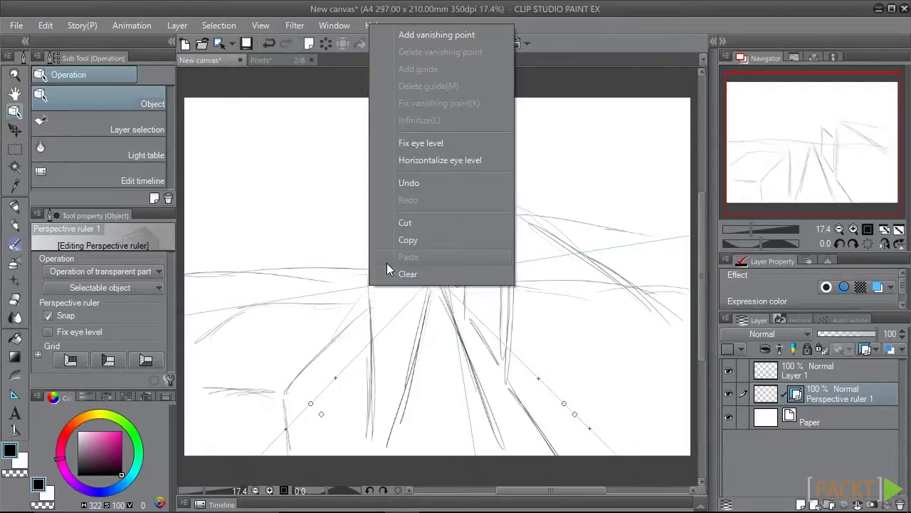
click(401, 164)
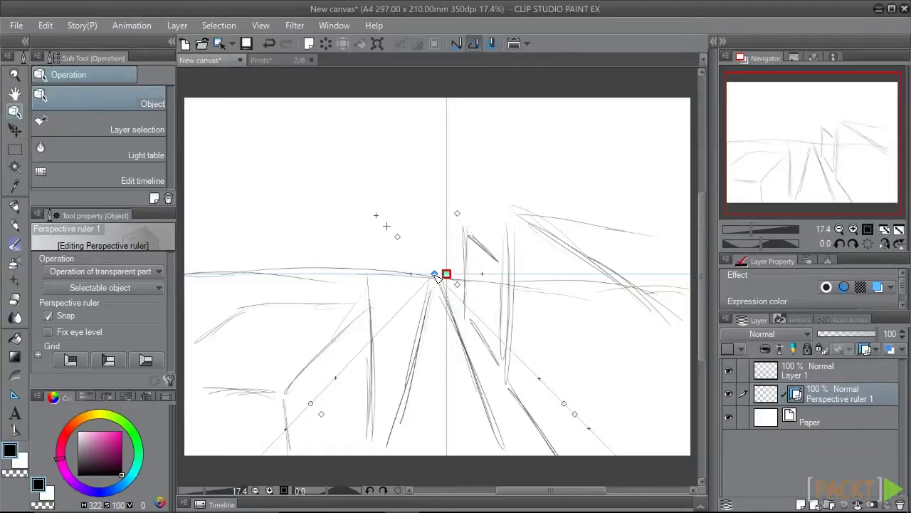
- Turn on Fix eye level and slide the vanishing point left along the horizon to the road's meeting point
mouse_move(438, 278)
mouse_down()
mouse_move(331, 272)
mouse_move(461, 283)
mouse_move(301, 268)
mouse_move(434, 275)
mouse_move(325, 272)
mouse_move(450, 289)
mouse_move(444, 258)
mouse_move(390, 261)
mouse_move(443, 283)
mouse_up()
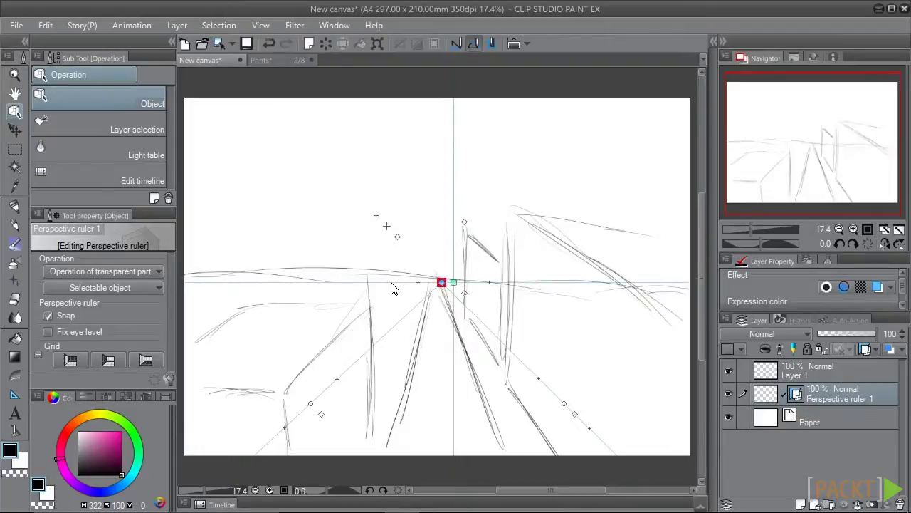
right_click(393, 287)
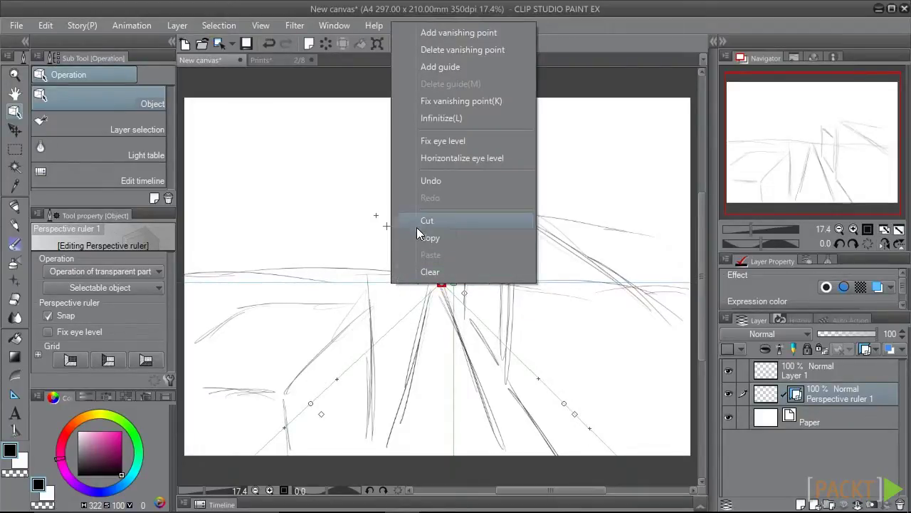
click(442, 141)
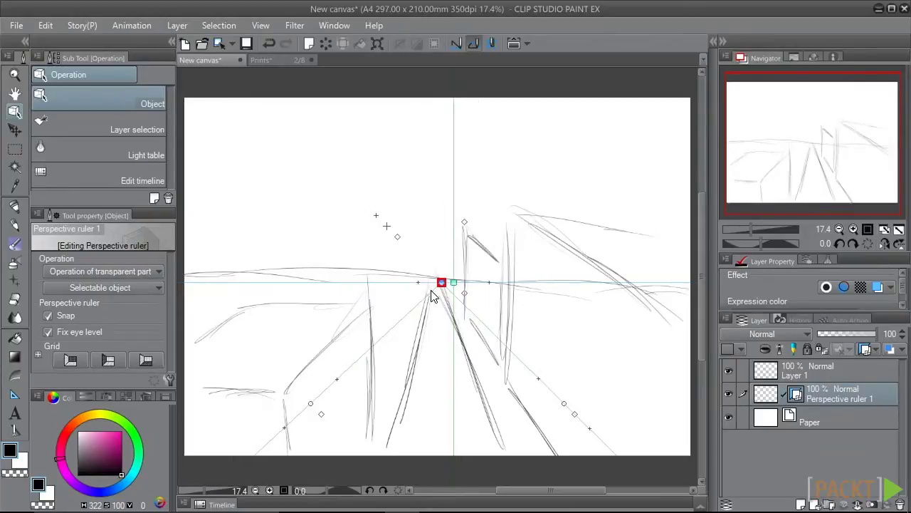
drag(442, 284, 418, 339)
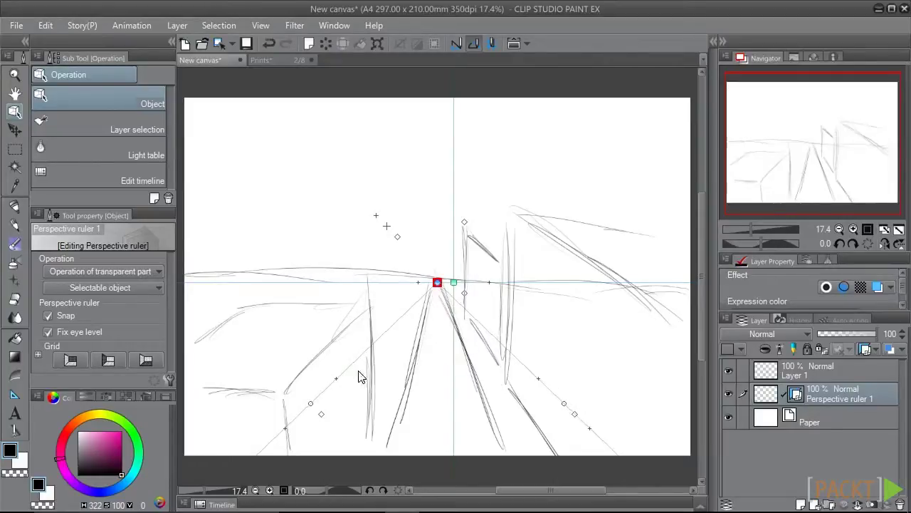
- Tilt the right guide line and rotate the left guide line onto the sketched road edges
drag(563, 403, 542, 432)
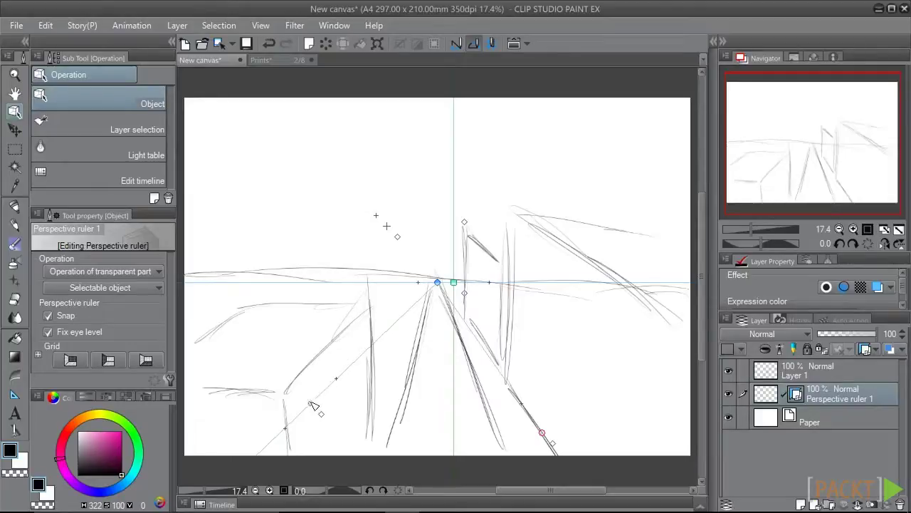
drag(310, 403, 386, 445)
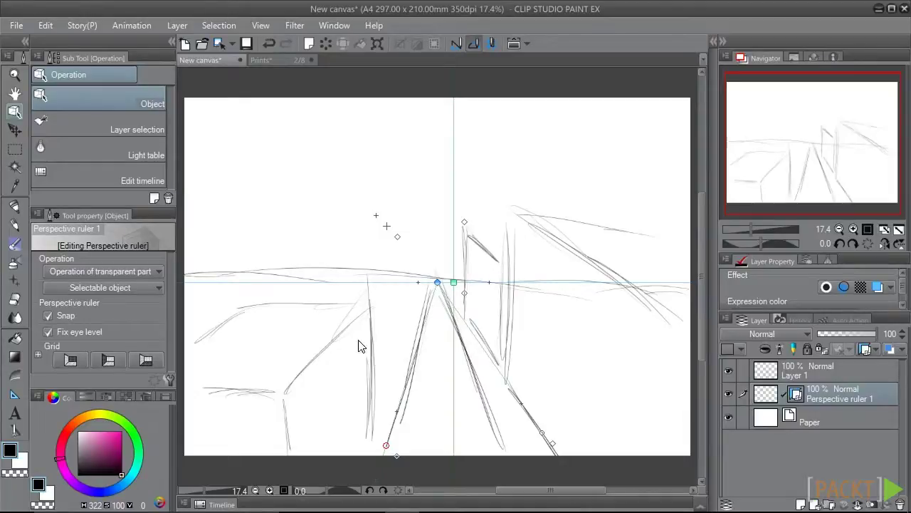
- Reselect the perspective ruler, add a guide line from its menu, then dismiss the menu to finish editing
click(430, 300)
click(440, 284)
right_click(438, 284)
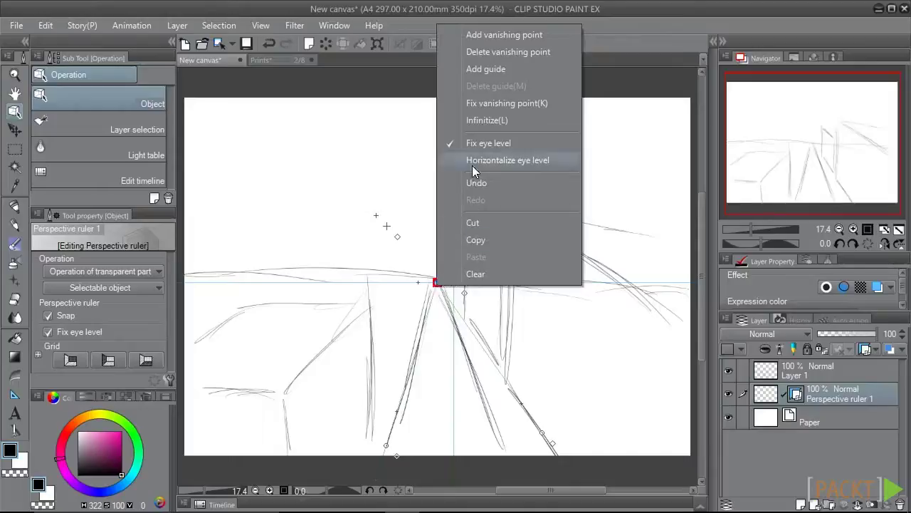
click(485, 69)
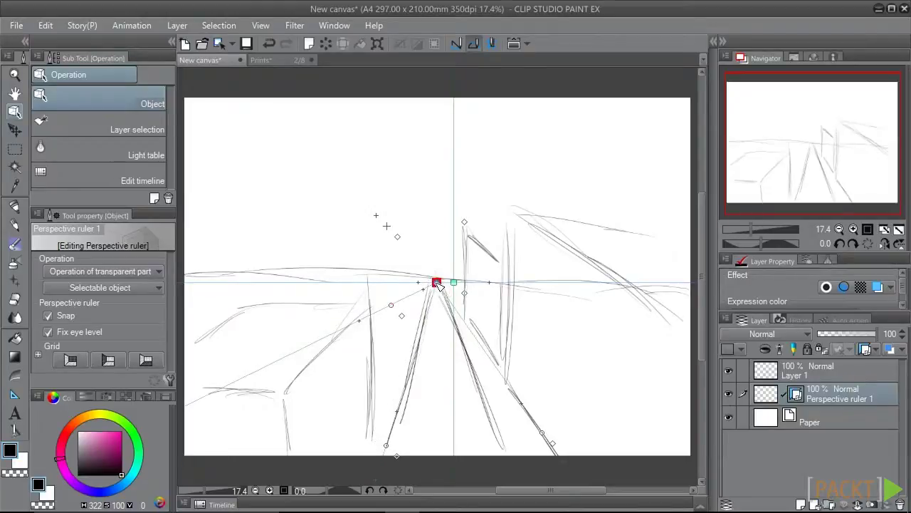
right_click(438, 283)
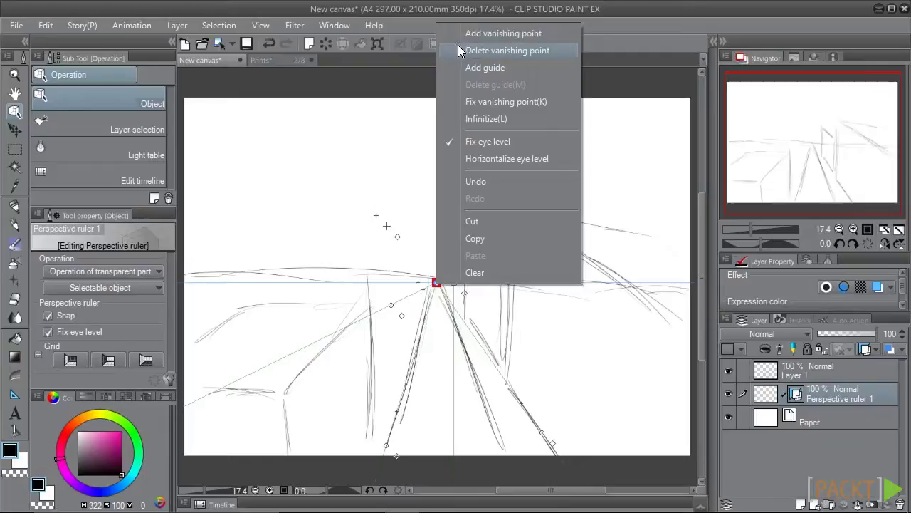
click(354, 242)
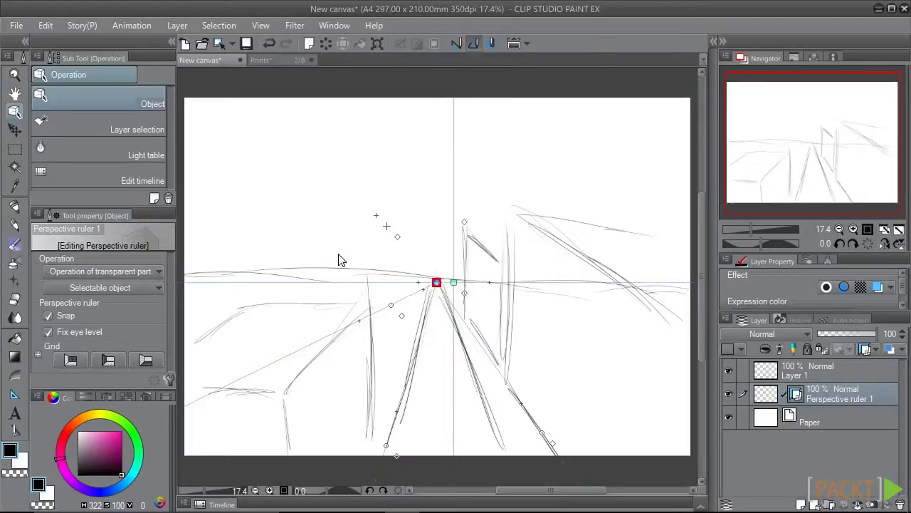
right_click(437, 282)
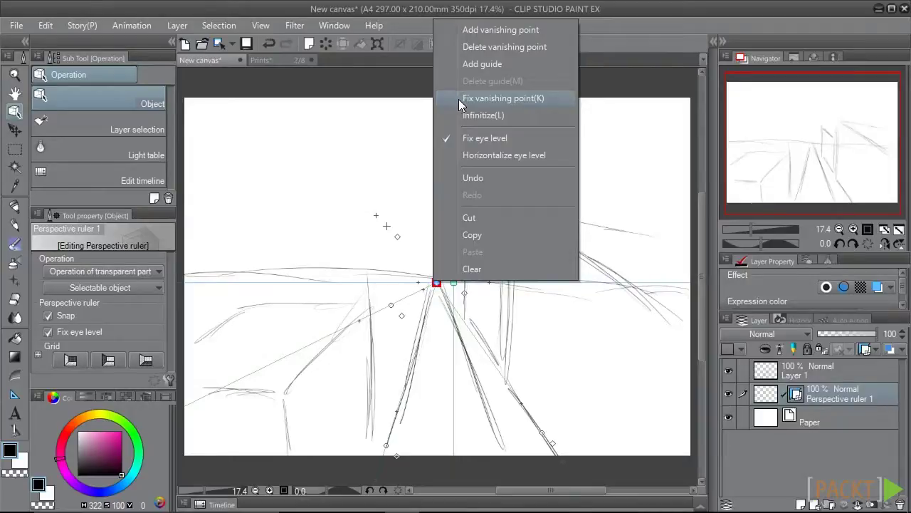
click(403, 185)
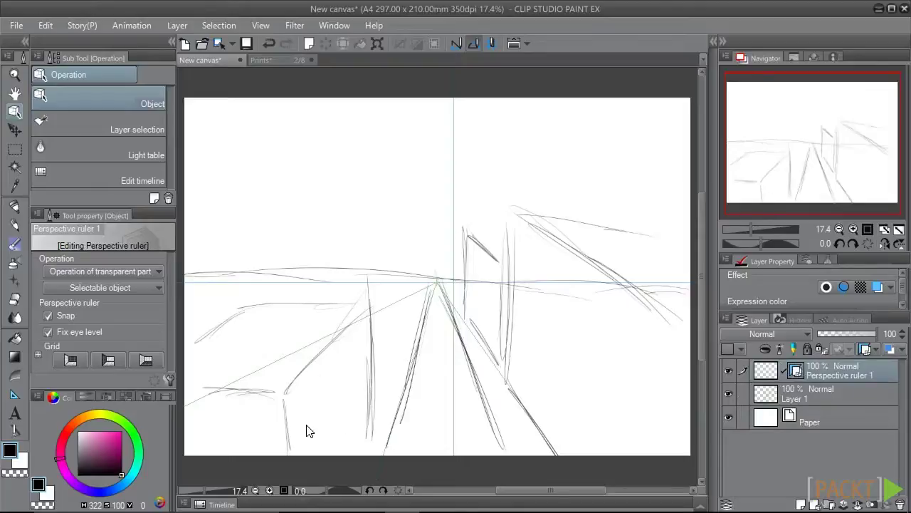
- With the Darker pencil, trace a snapped horizon line and the right road edge
key(p)
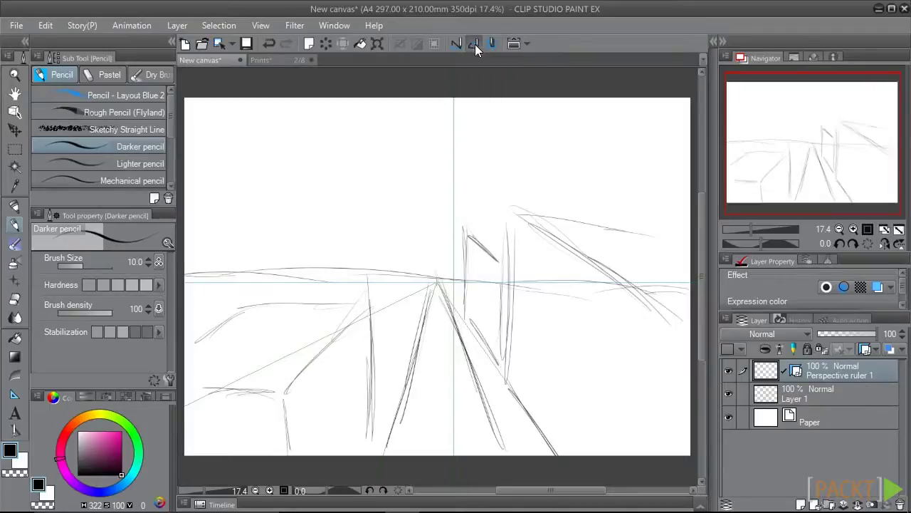
mouse_move(189, 276)
mouse_down()
mouse_move(546, 301)
mouse_move(691, 285)
mouse_up()
drag(464, 332, 509, 437)
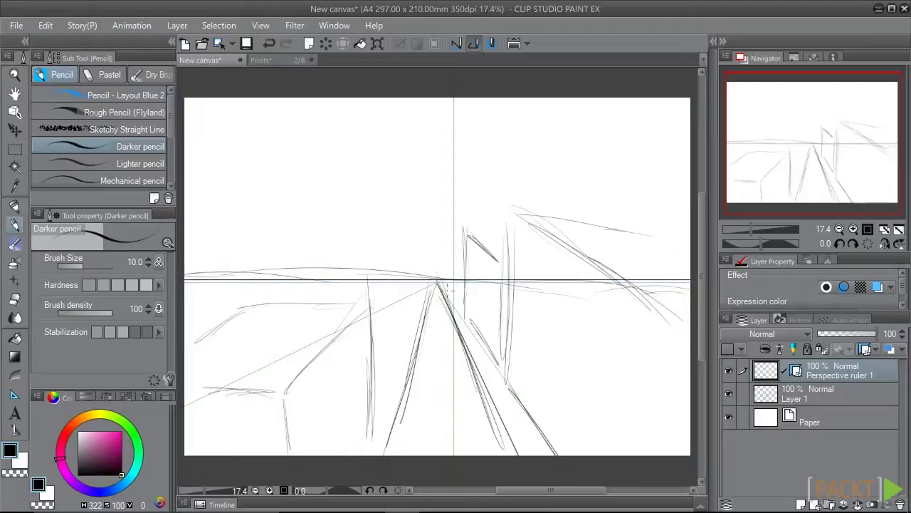
- Trace the left building's vertical corner and diagonal edge, undoing stray strokes
mouse_move(370, 311)
mouse_down()
mouse_move(370, 456)
mouse_move(204, 419)
mouse_move(356, 316)
mouse_move(191, 329)
mouse_up()
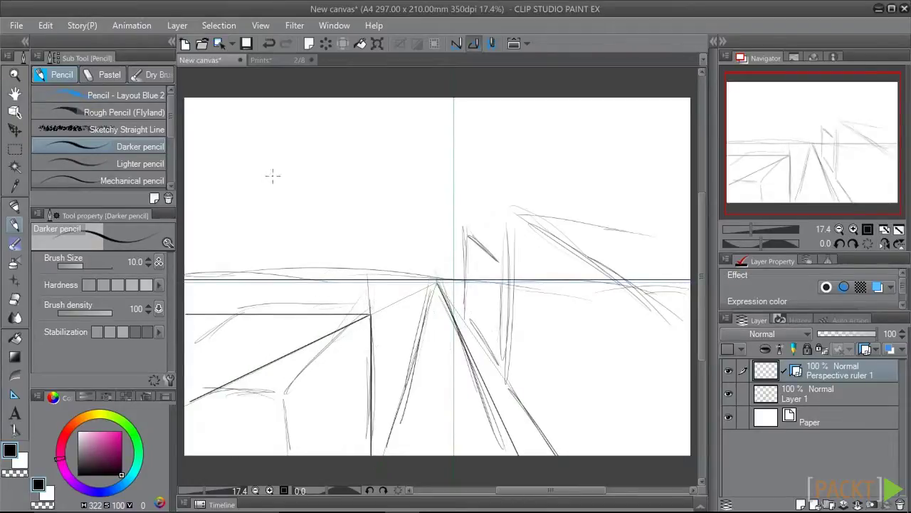
click(269, 43)
click(269, 43)
click(269, 43)
drag(370, 319, 370, 455)
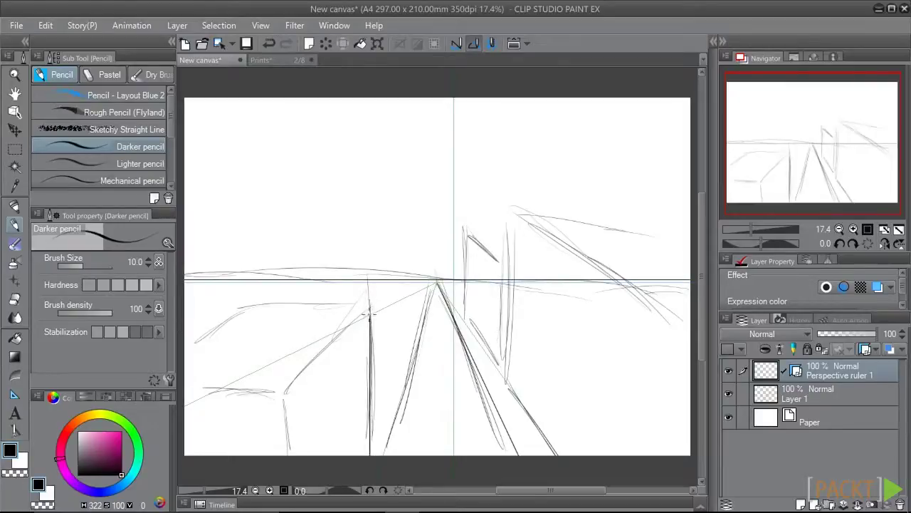
drag(370, 316, 228, 384)
drag(370, 315, 189, 347)
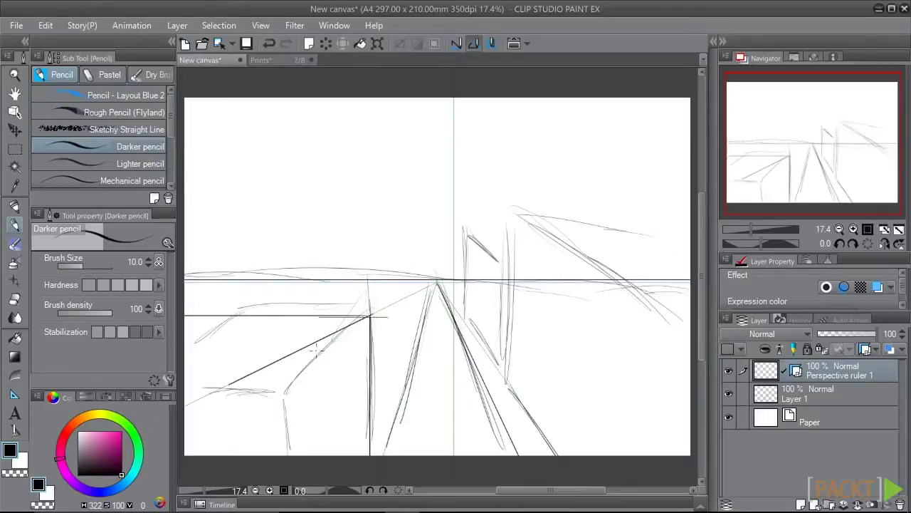
key(ctrl+z)
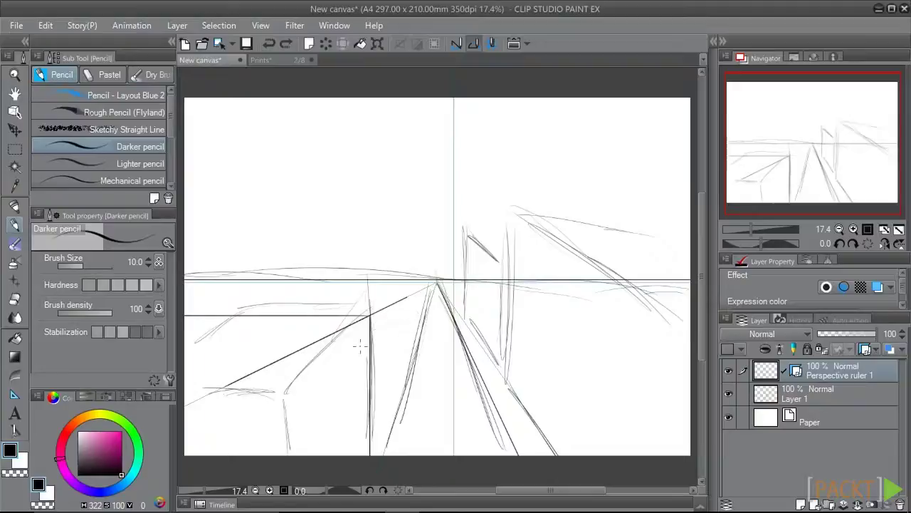
- Trace the left road edge and the right building's vertical corner and bottom edge
drag(385, 454, 437, 282)
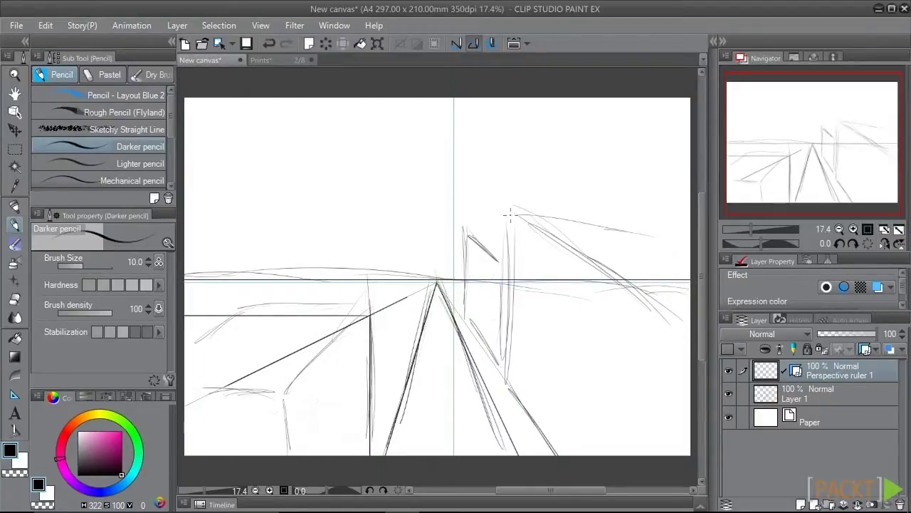
drag(510, 215, 510, 396)
drag(556, 454, 510, 390)
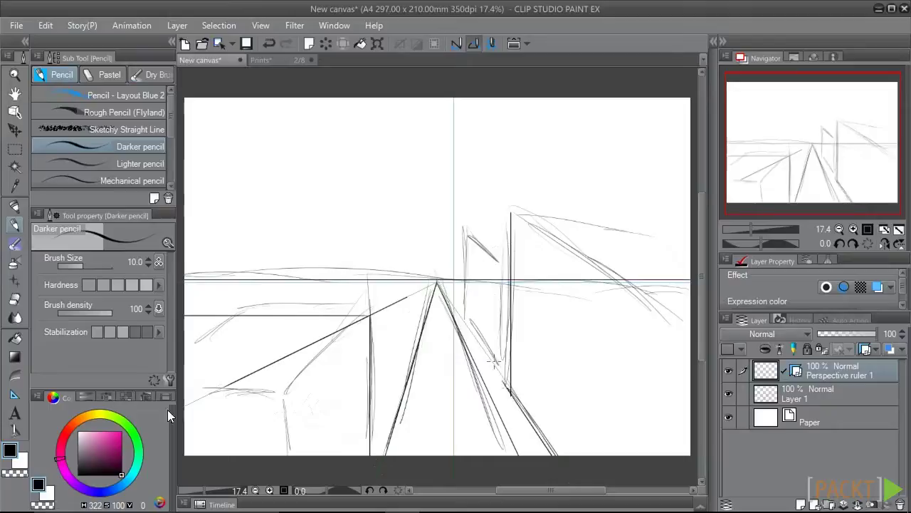
- Use the Figure tool's Direct draw Rectangle to draw a tall snapped building face beside the road
click(16, 394)
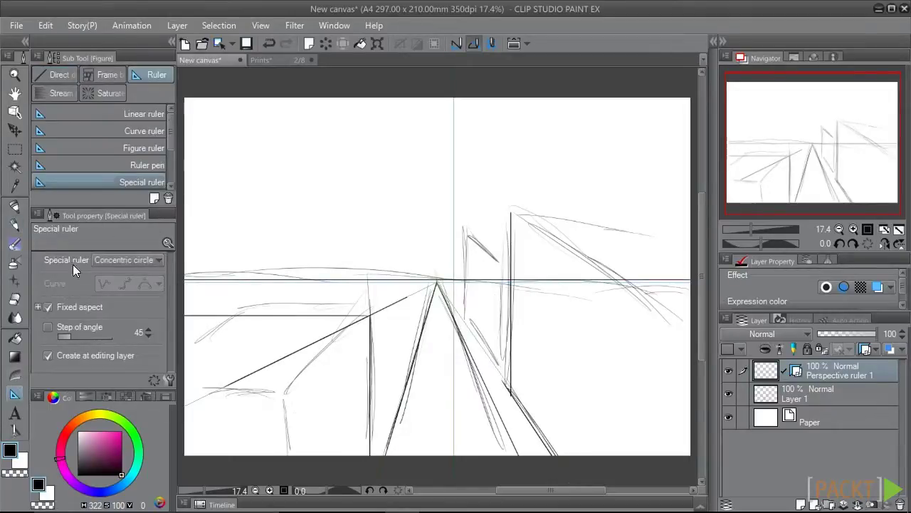
click(59, 74)
scroll(102, 151, down, 3)
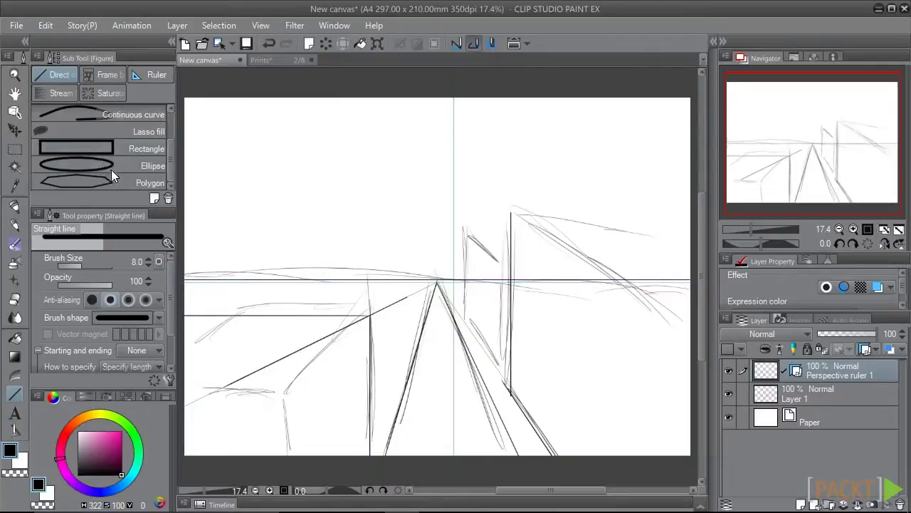
click(80, 146)
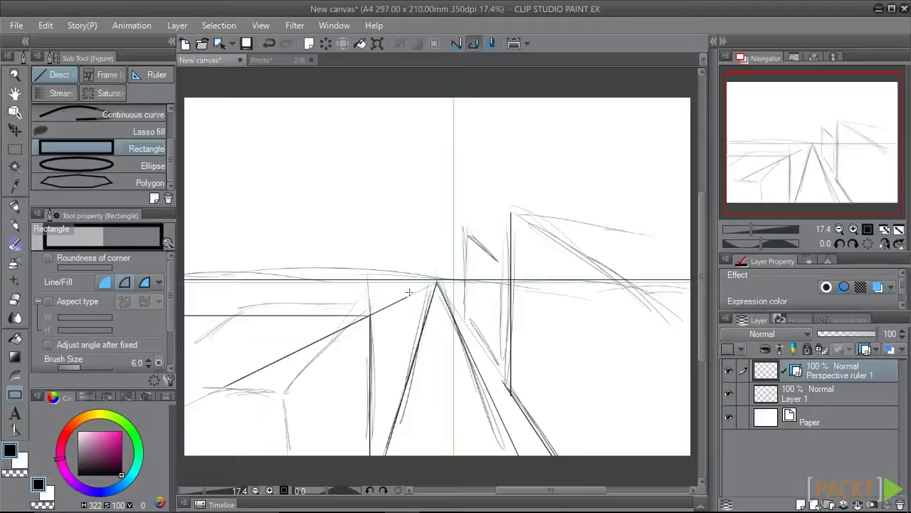
mouse_move(410, 270)
mouse_down()
mouse_move(418, 332)
mouse_move(381, 441)
mouse_up()
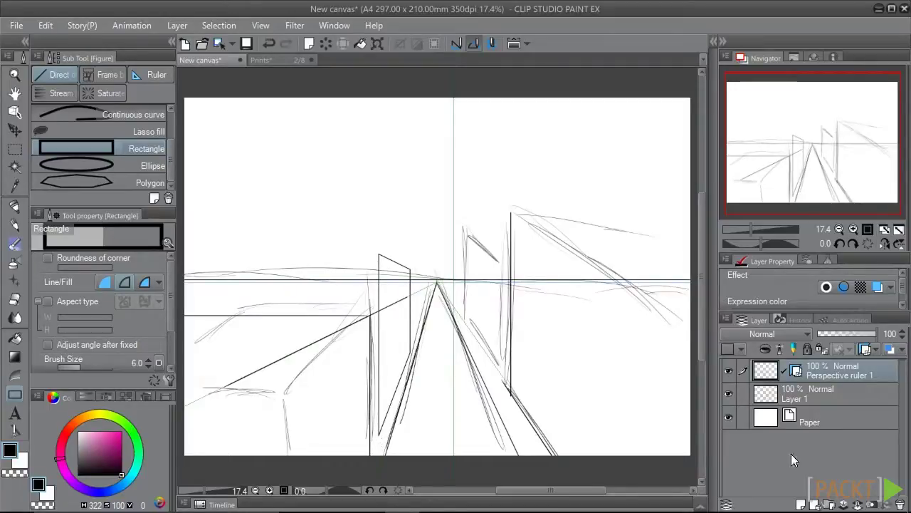
- Add a new raster layer, then open the perspective ruler layer's Set showing area of ruler options
click(801, 503)
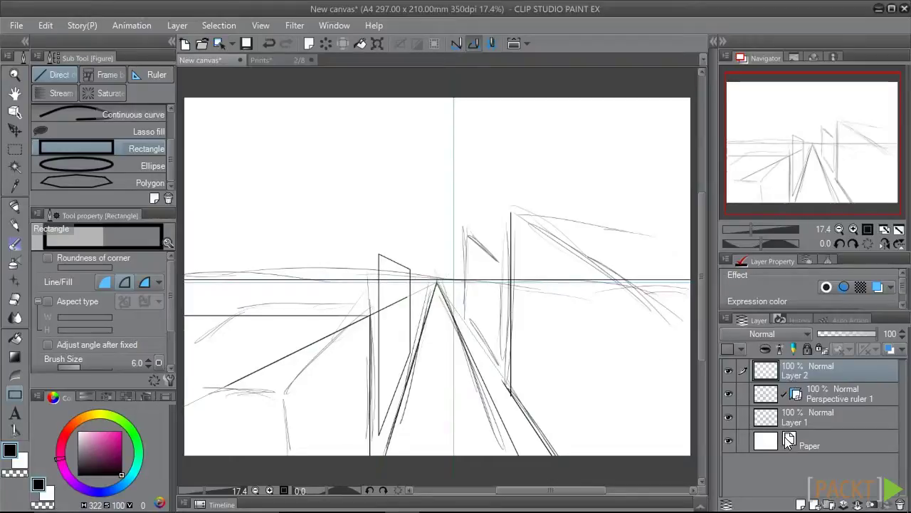
click(819, 396)
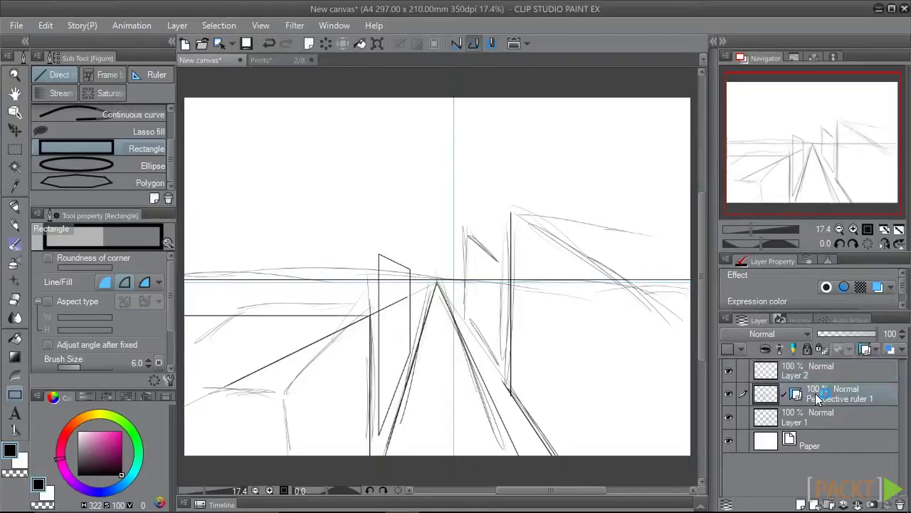
click(865, 350)
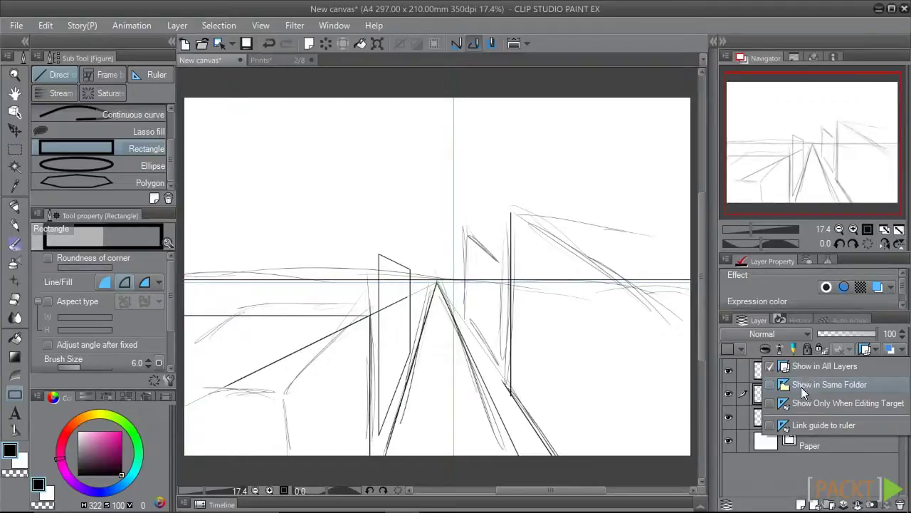
- Make Layer 2 active and choose the G-pen from the Pen tool
click(775, 376)
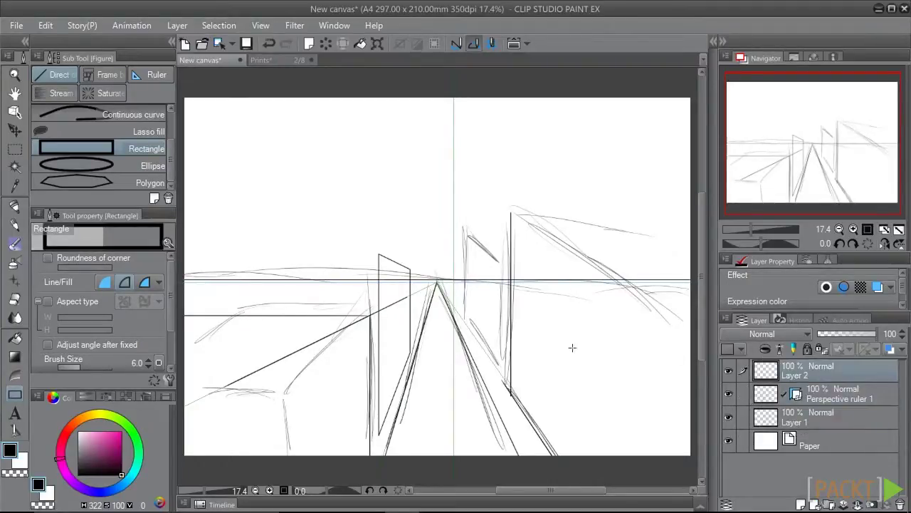
click(15, 206)
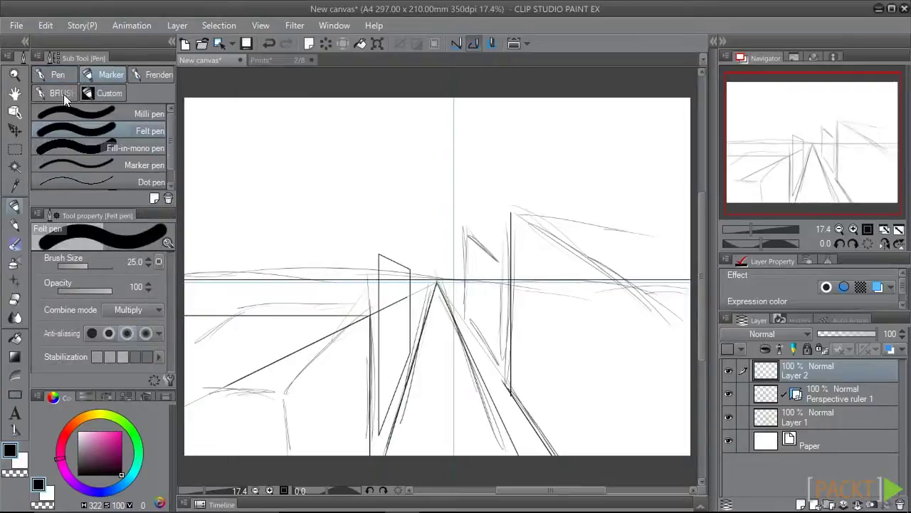
click(56, 74)
scroll(171, 149, up, 3)
click(94, 114)
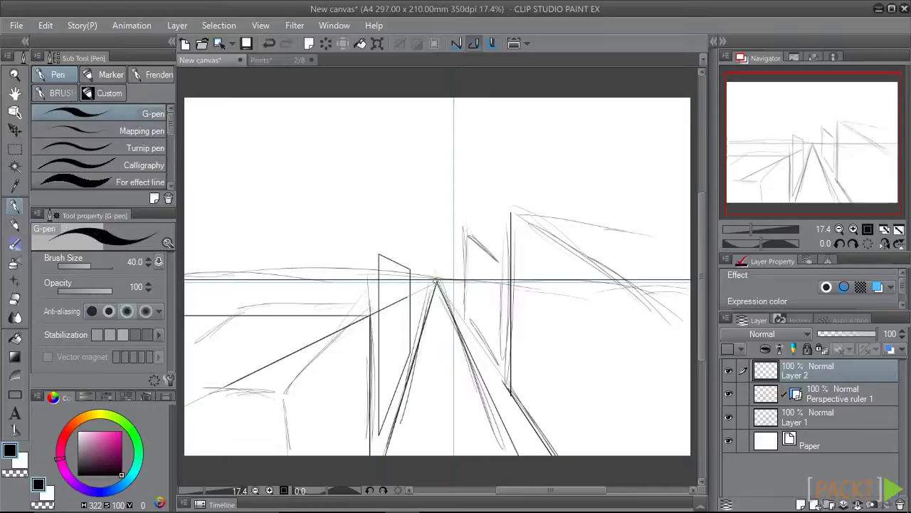
- Ink the right road edge and a vertical centre line from the vanishing point, comparing with Layer 2 hidden
mouse_move(436, 283)
mouse_down()
mouse_move(505, 431)
mouse_move(513, 472)
mouse_up()
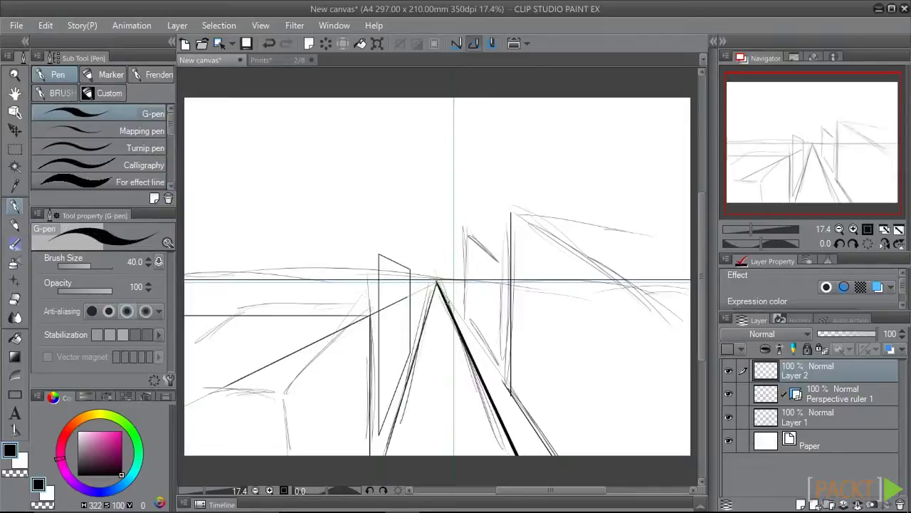
drag(437, 280, 436, 463)
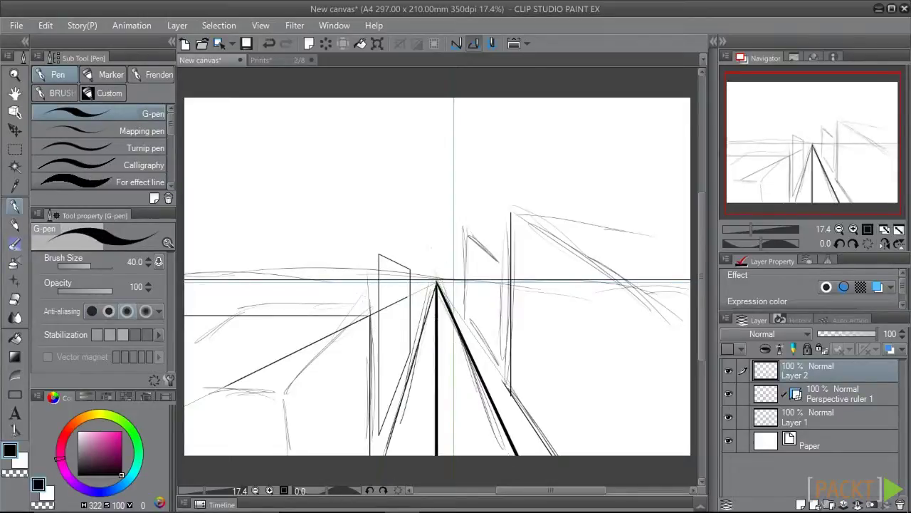
click(728, 371)
click(730, 371)
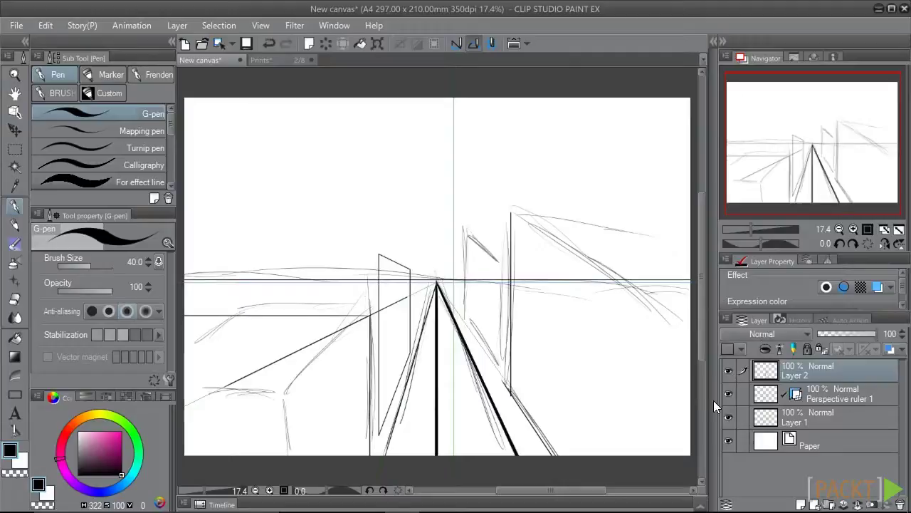
- Switch to the Prints document showing the finished one-point-perspective train-station line art
click(260, 59)
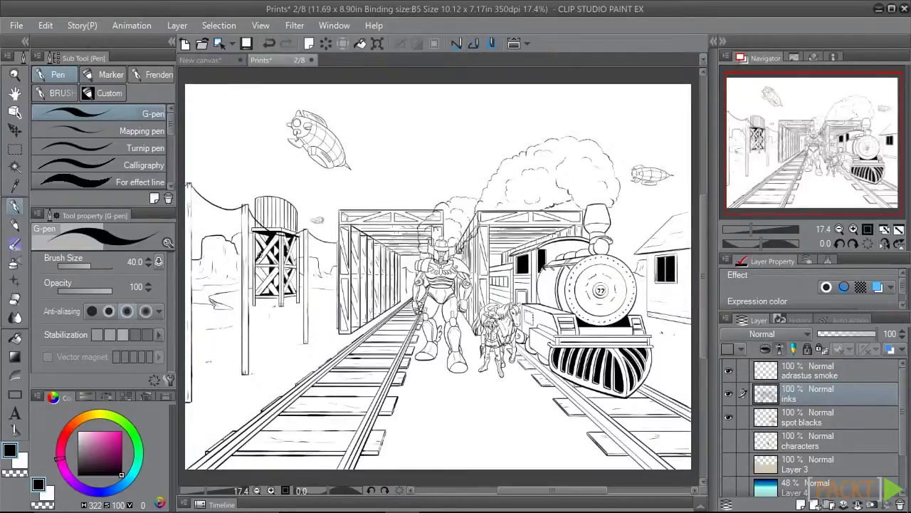